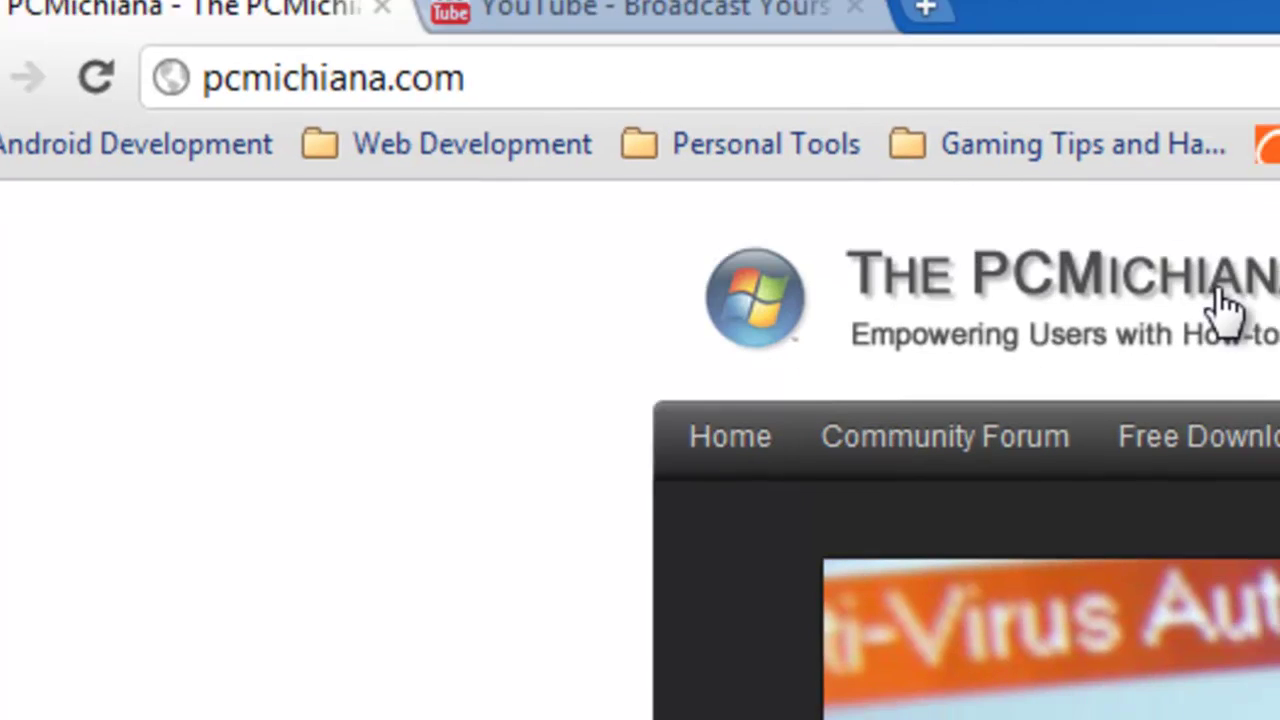
Step: Open the Malwarebytes' Antimalware download post from the Antispyware Tools section of PCMichiana's Free Downloads list
mouse_move(791, 297)
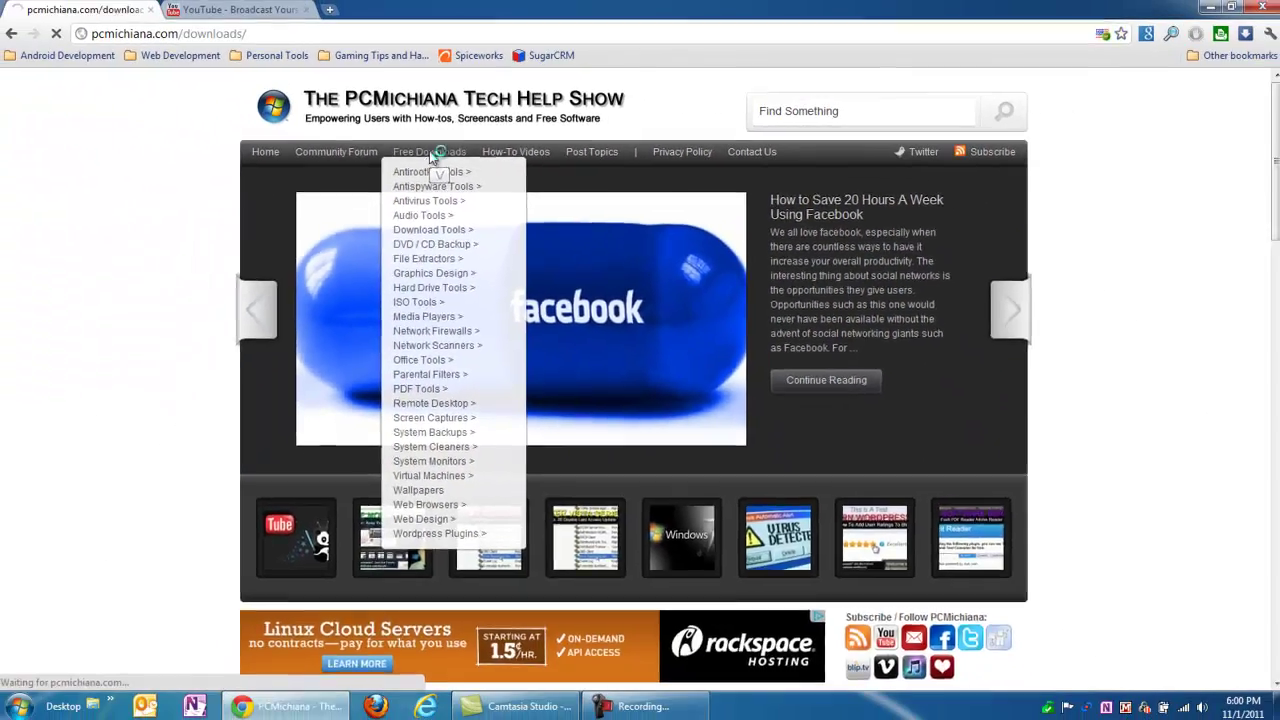
left_click(440, 160)
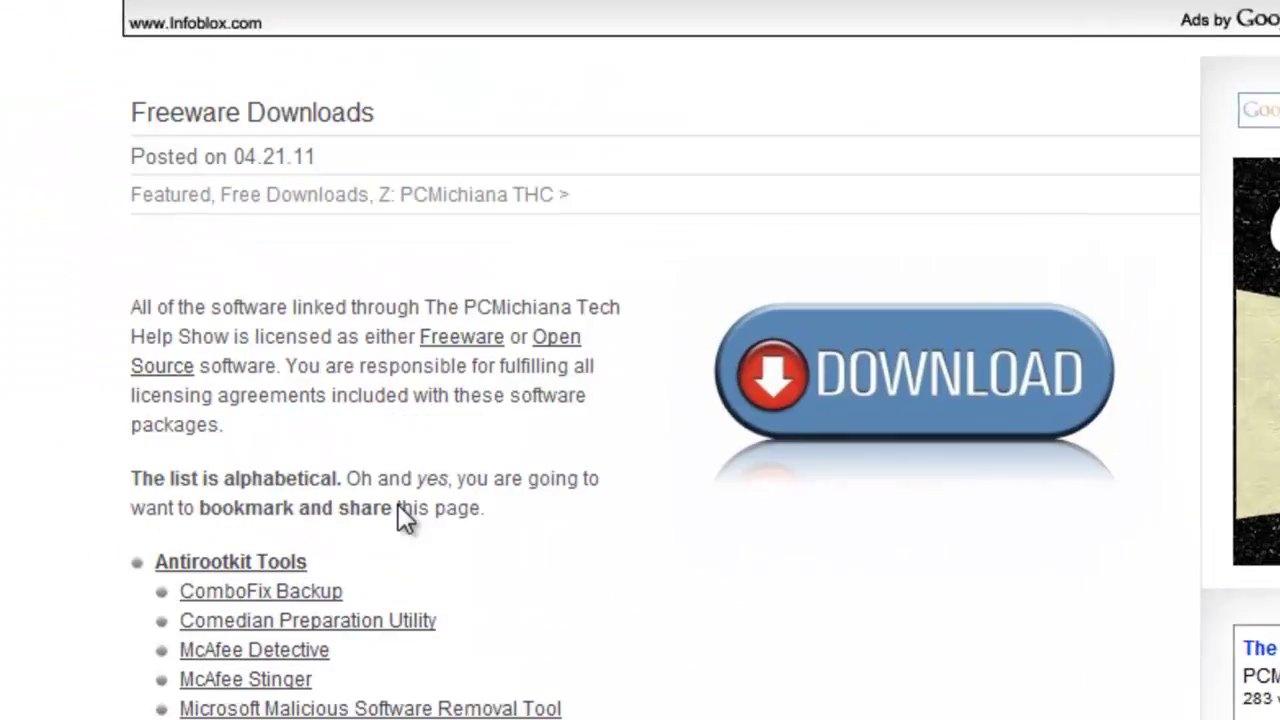
scroll(360, 588, "down", 3)
scroll(408, 531, "down", 3)
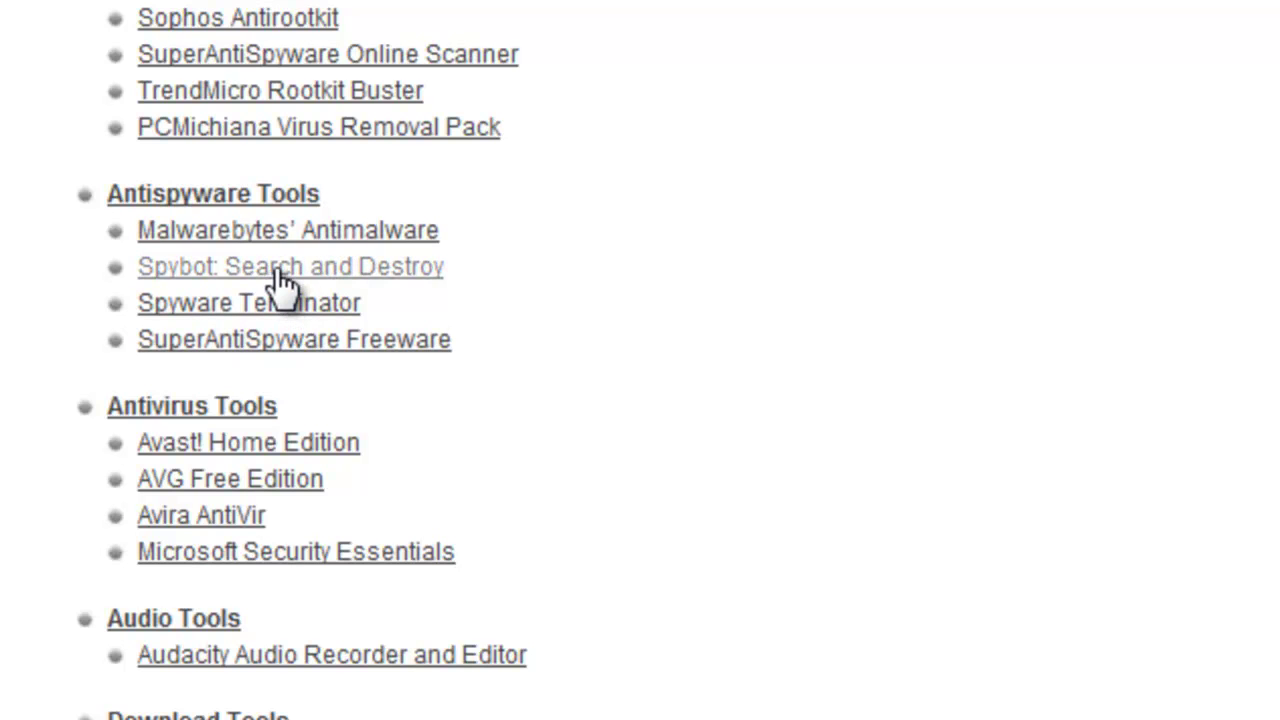
left_click(242, 232)
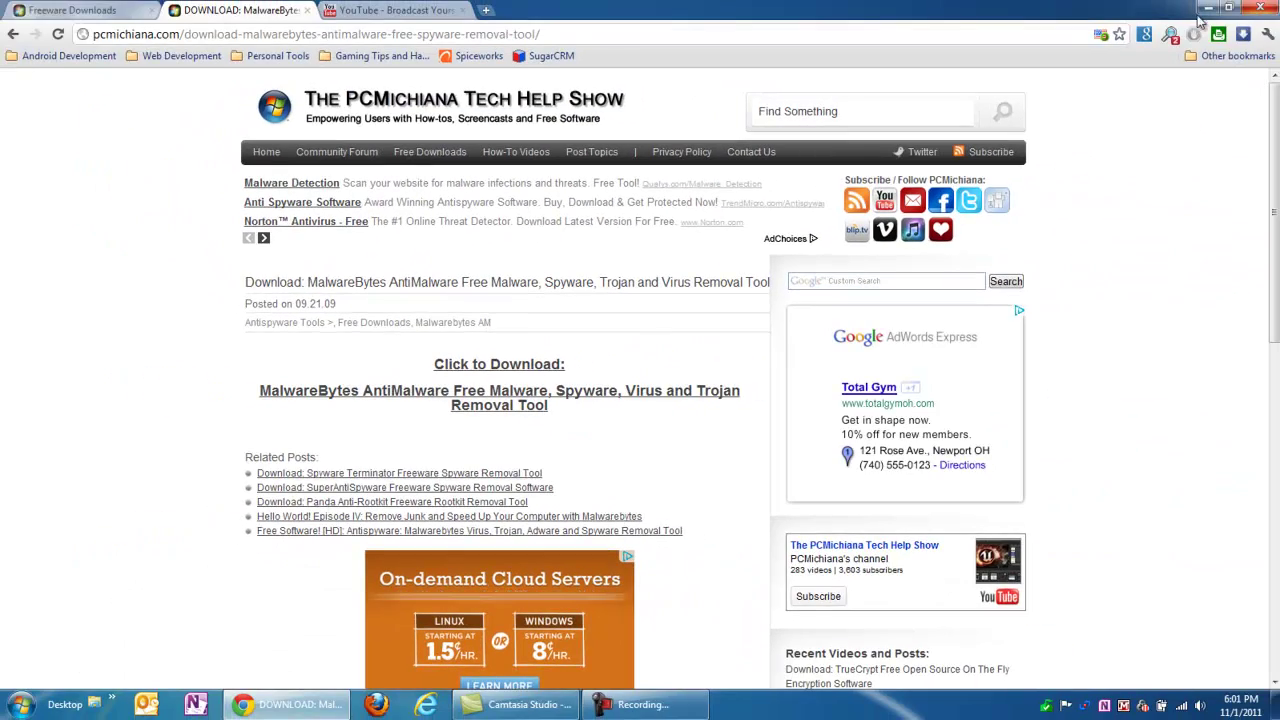
Step: Minimize Chrome and launch Malwarebytes' Anti-Malware from its system tray icon
left_click(1206, 9)
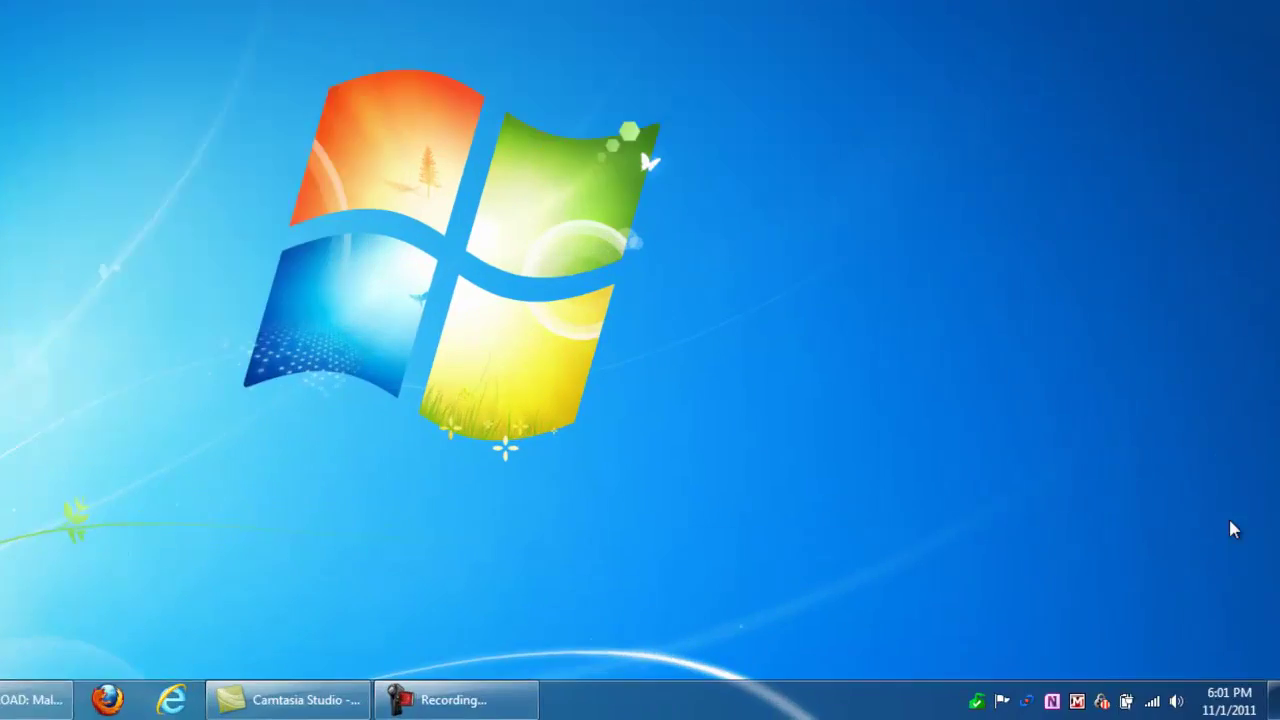
mouse_move(676, 672)
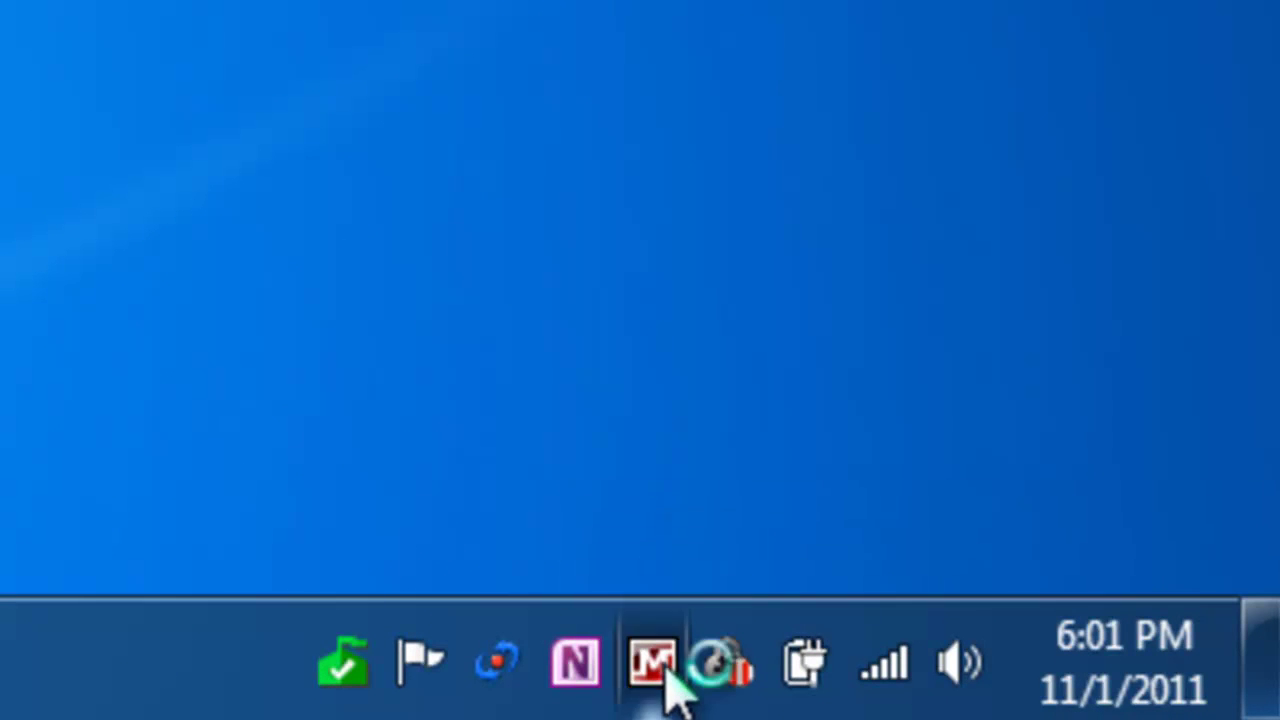
double_click(665, 675)
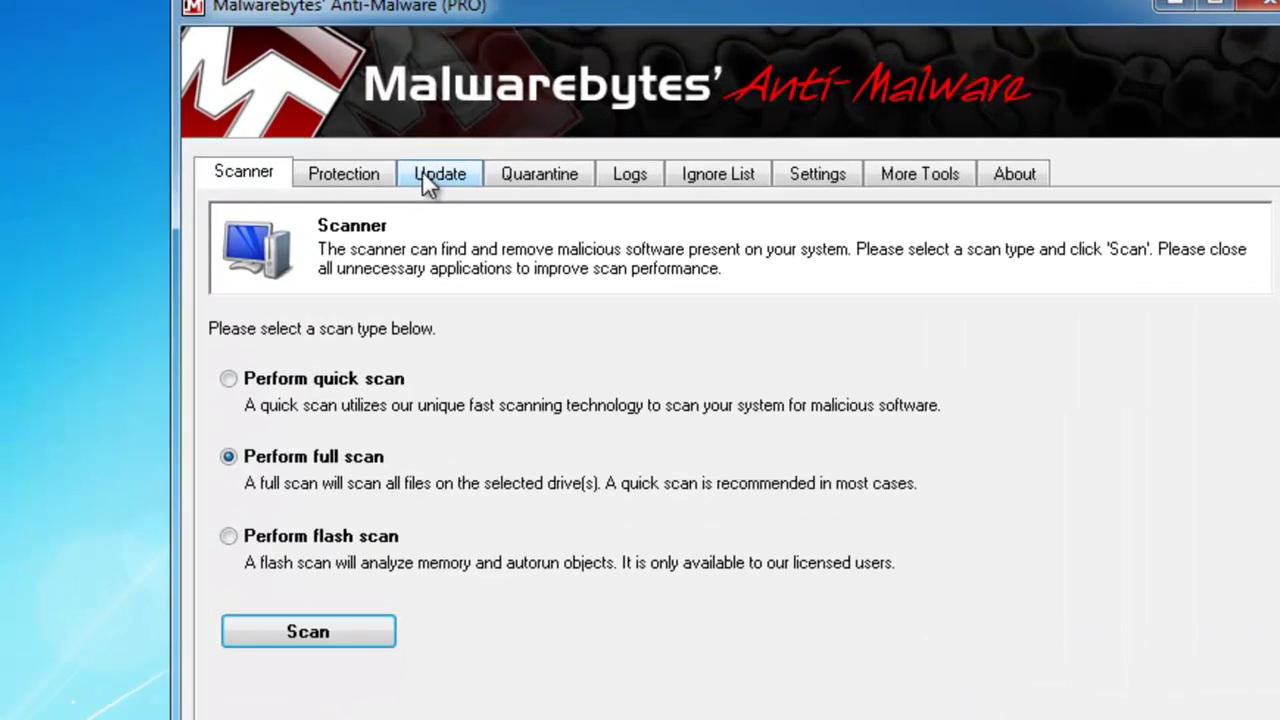
Step: Update the malware database to version 8064 and dismiss the success message
left_click(362, 189)
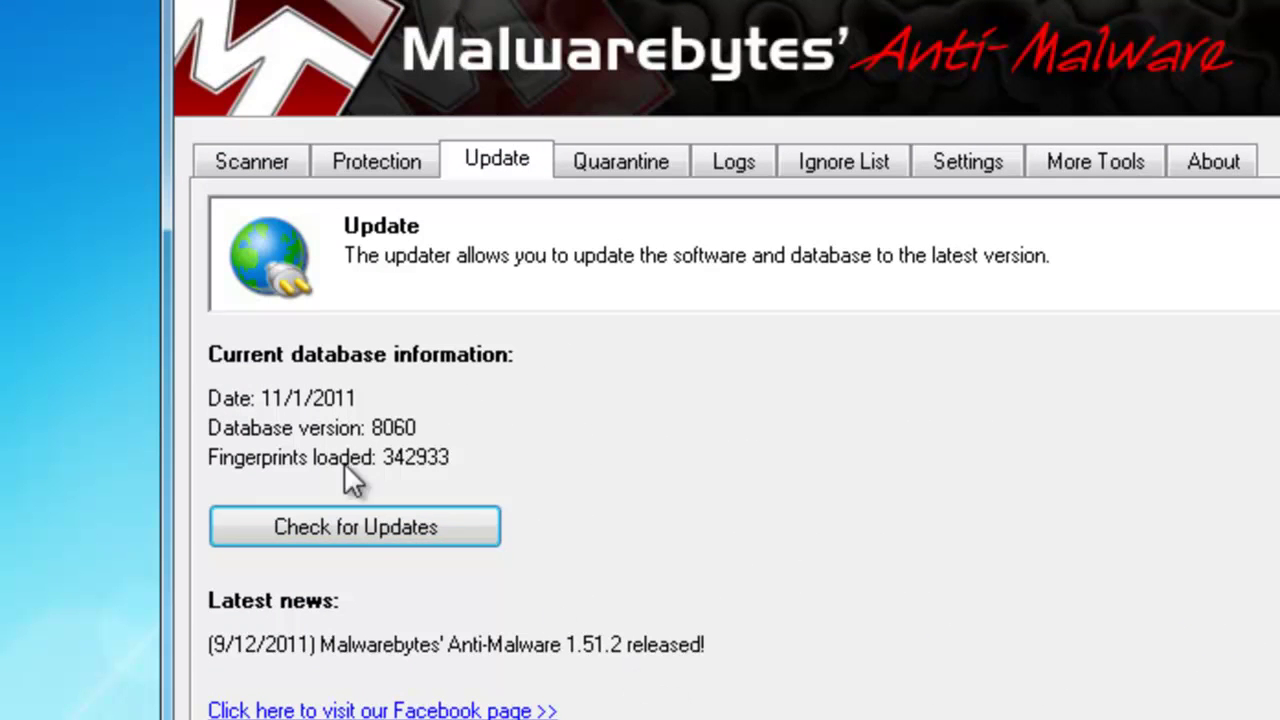
left_click(375, 530)
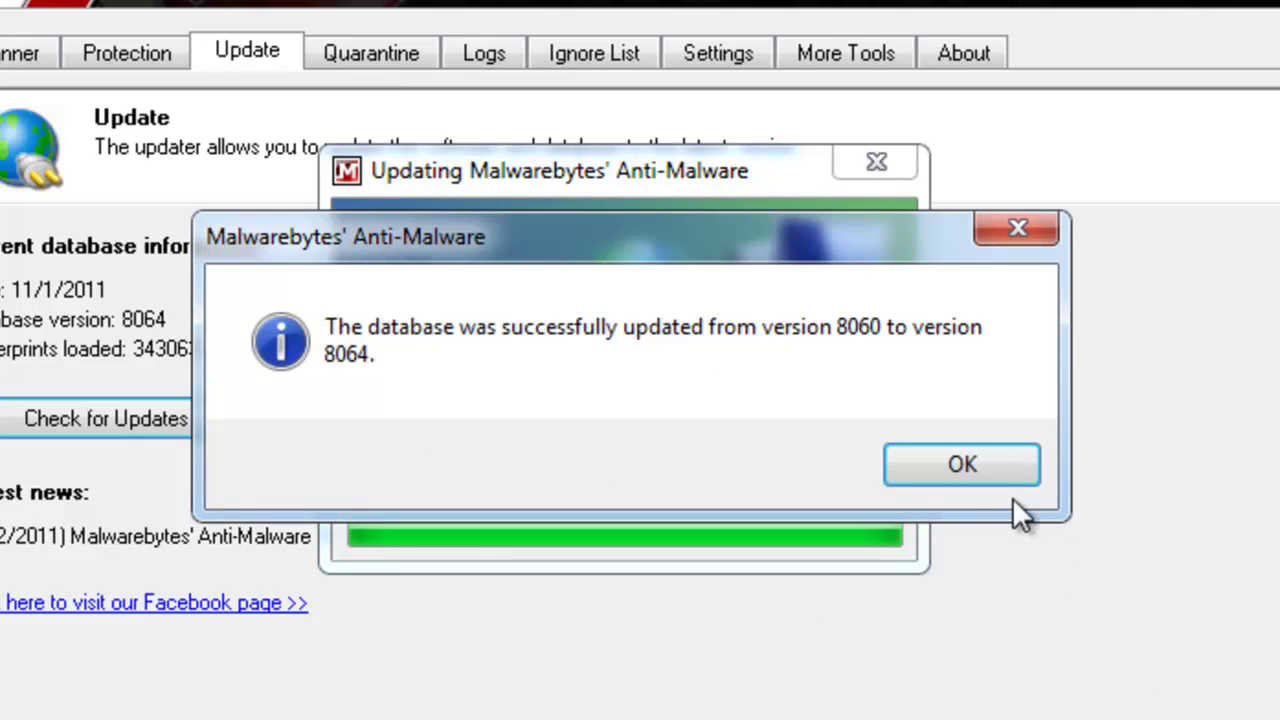
left_click(985, 472)
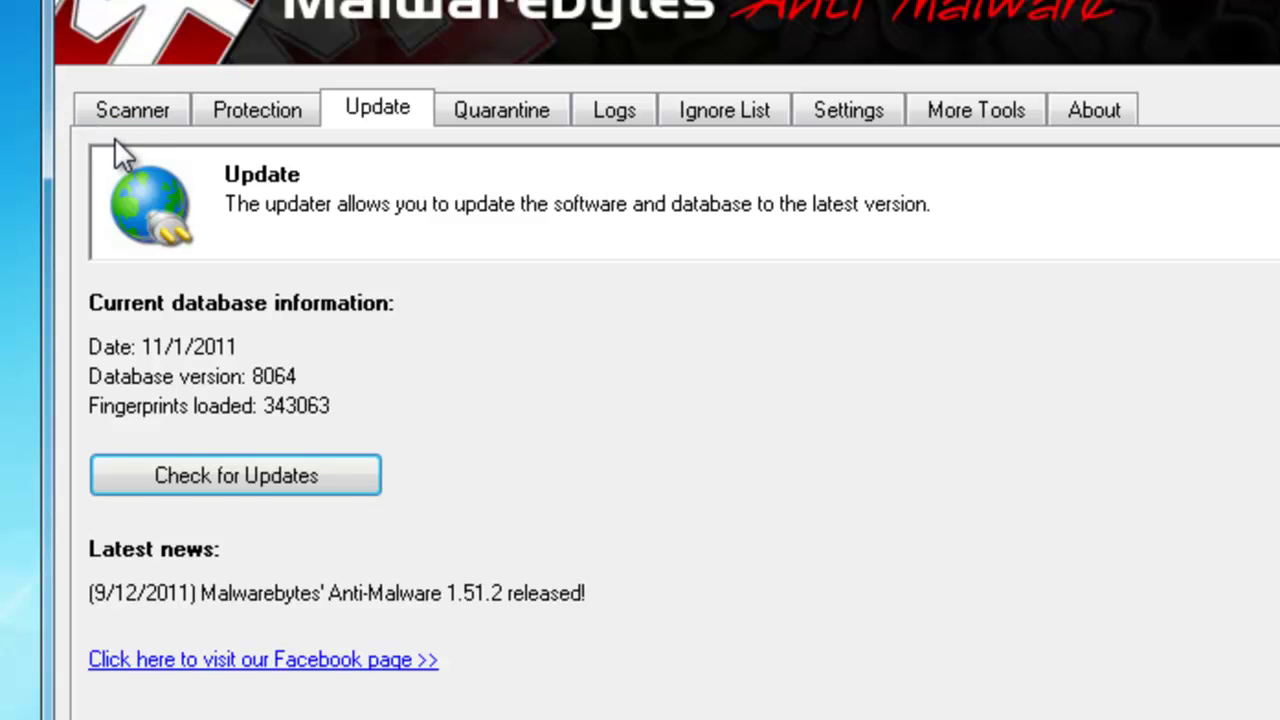
Step: On the Scanner page, select quick scan, then switch back to full scan
left_click(130, 110)
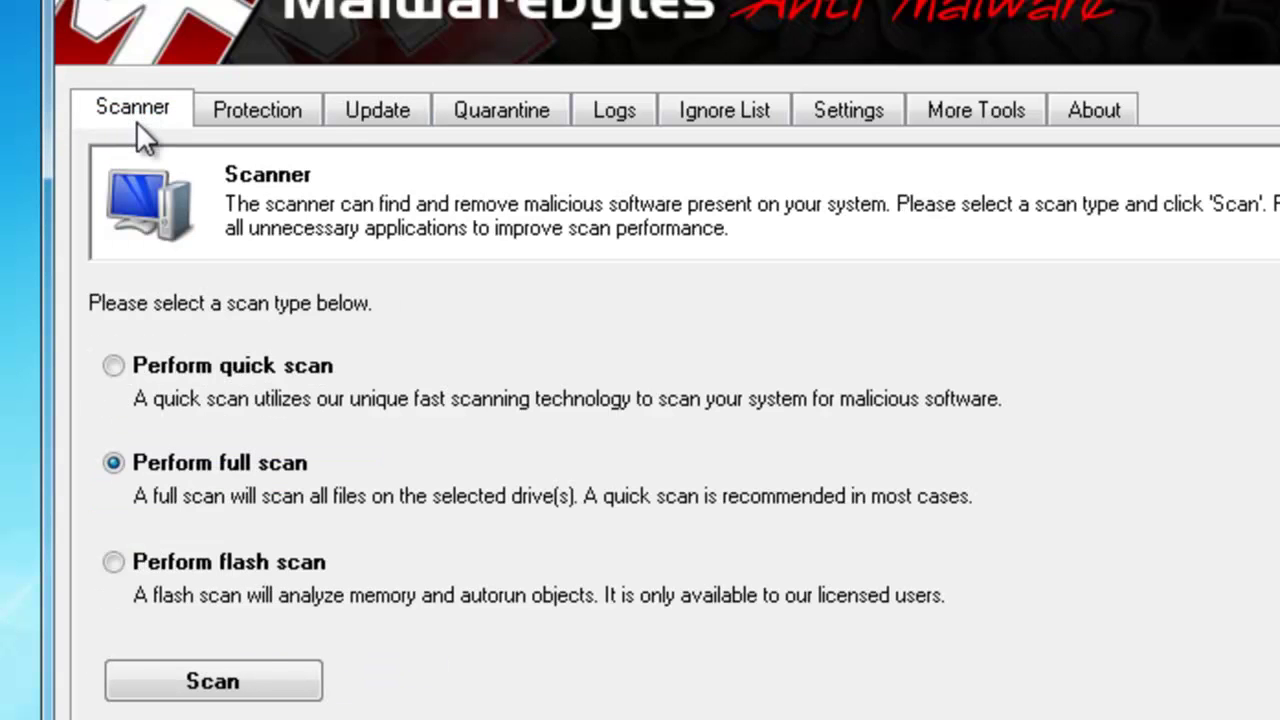
left_click(265, 366)
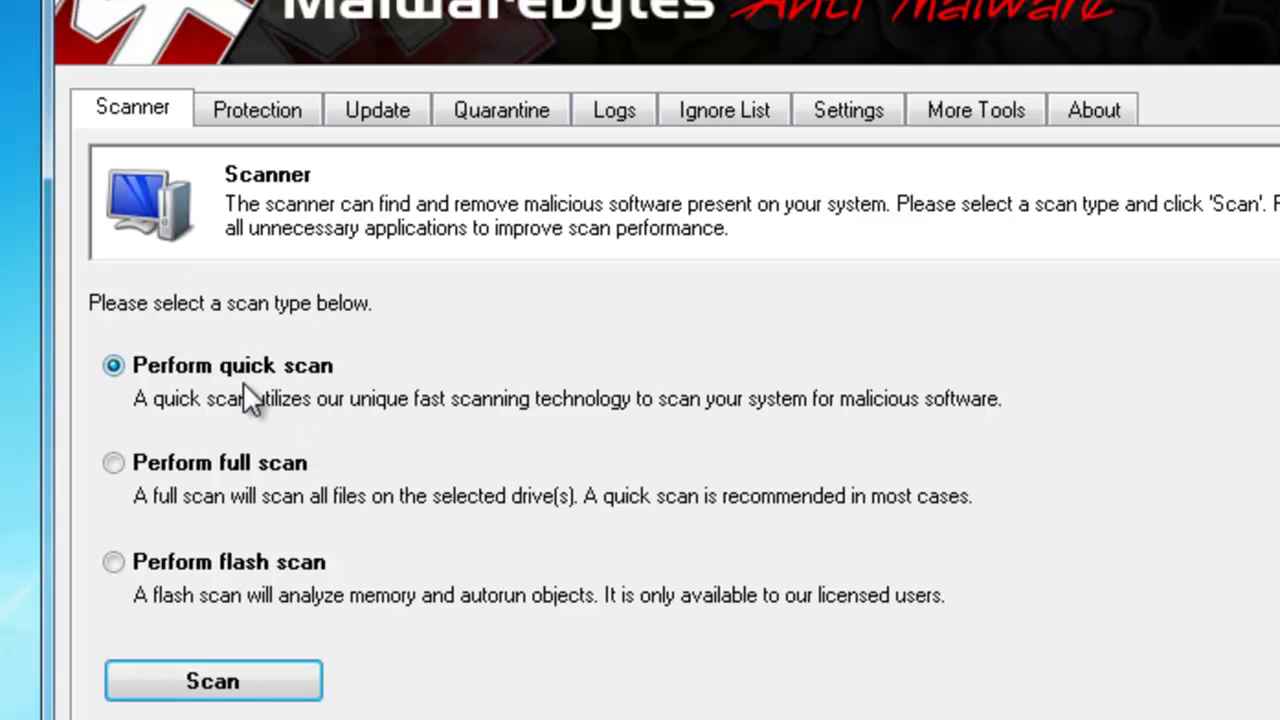
left_click(228, 466)
Step: Select the mbam-log-2011-02-23 scan log in Logs, then show General Settings
left_click(634, 112)
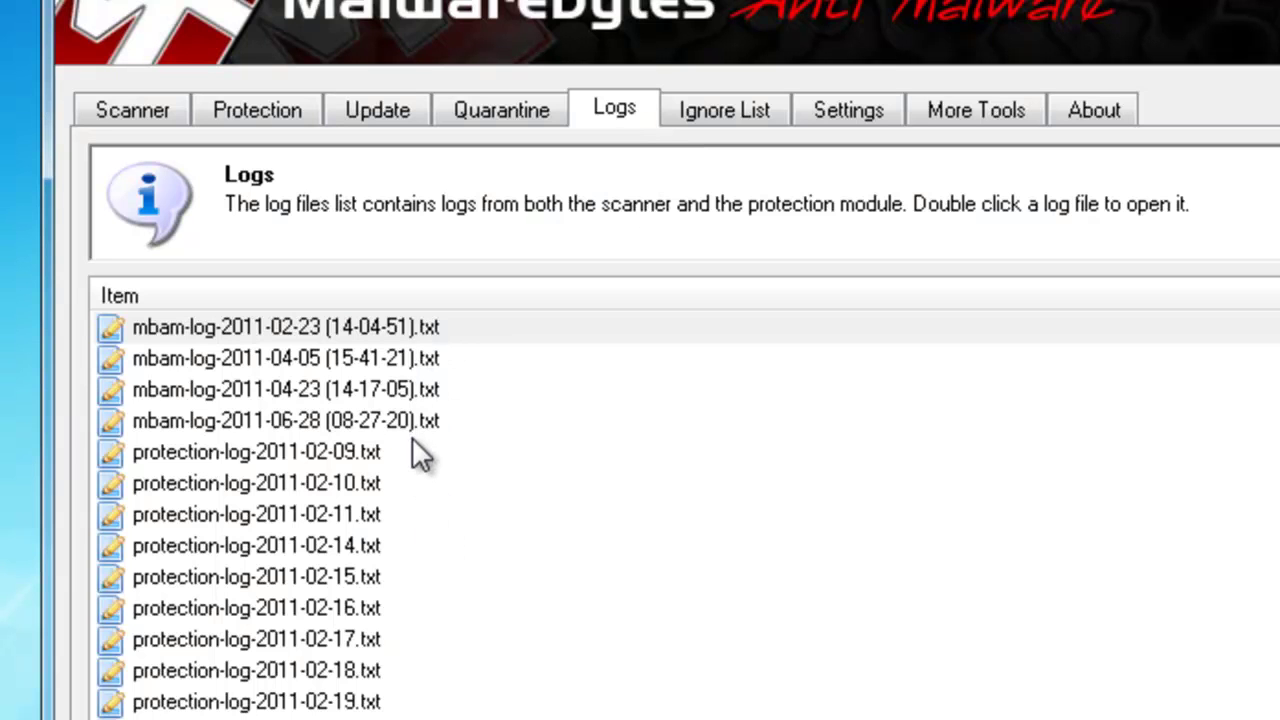
left_click(276, 328)
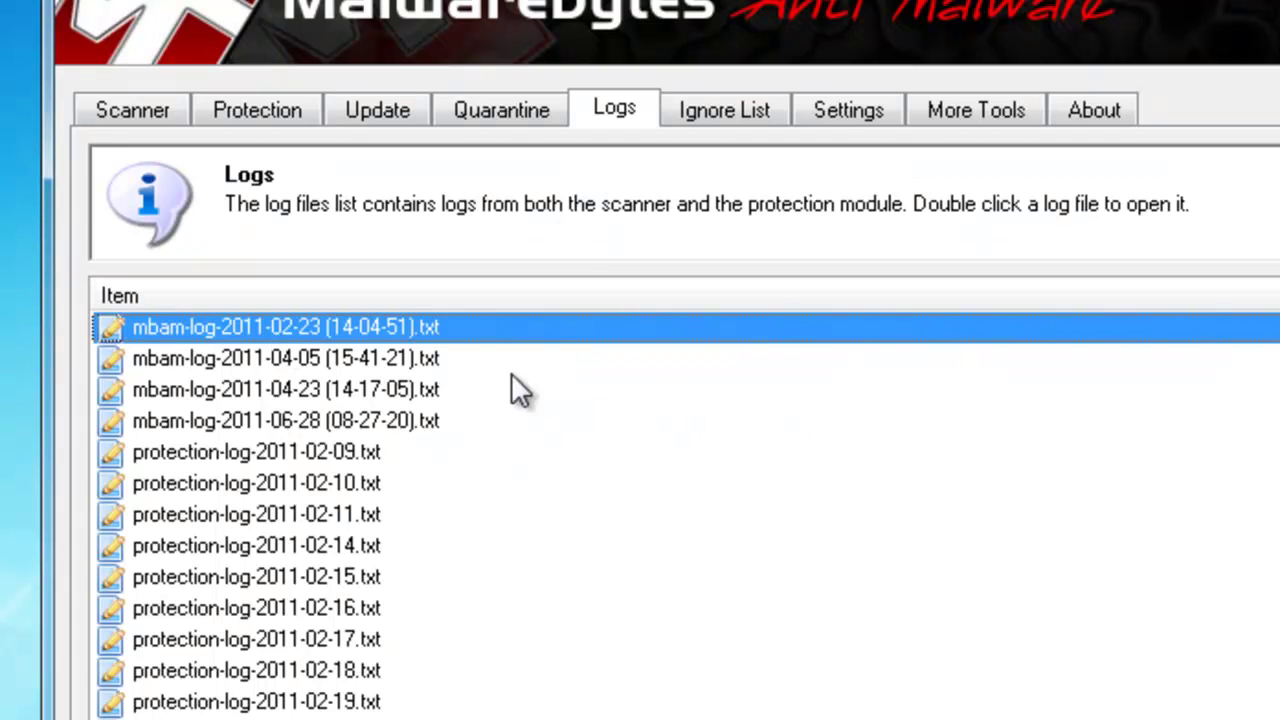
left_click(862, 110)
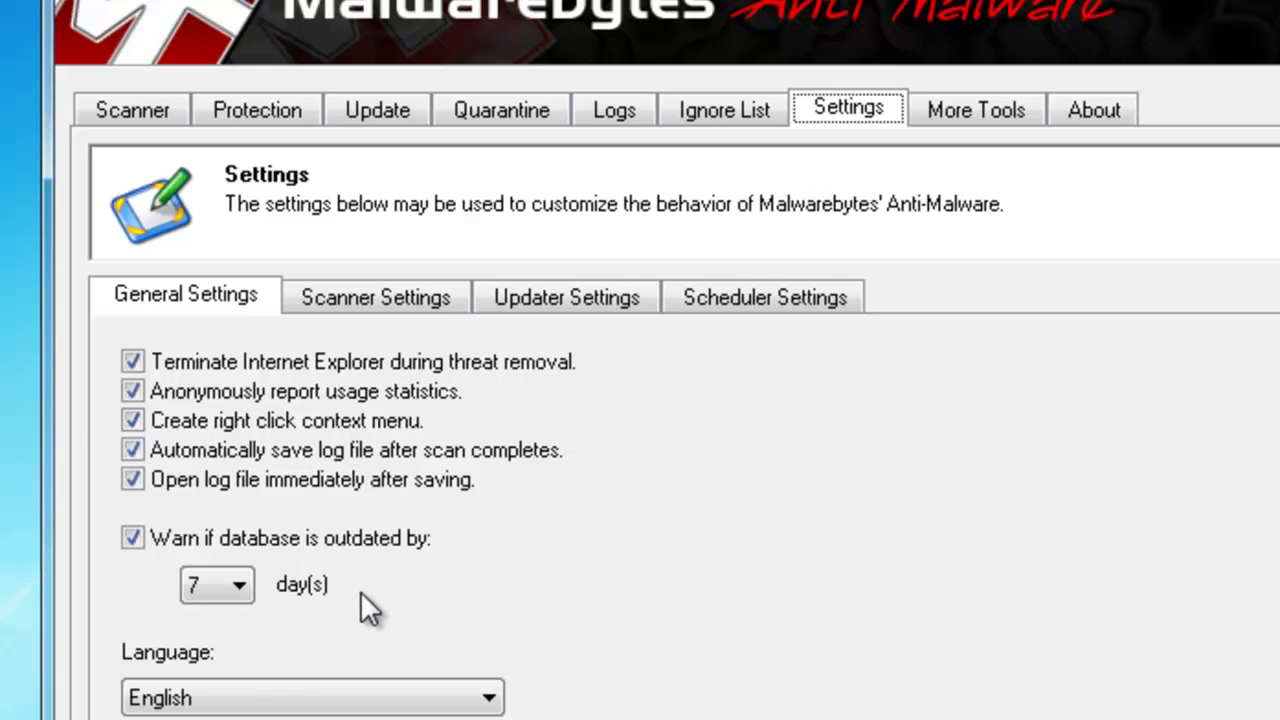
Step: Browse Scanner and Updater settings, ending on the daily Update task in Scheduler Settings
left_click(363, 296)
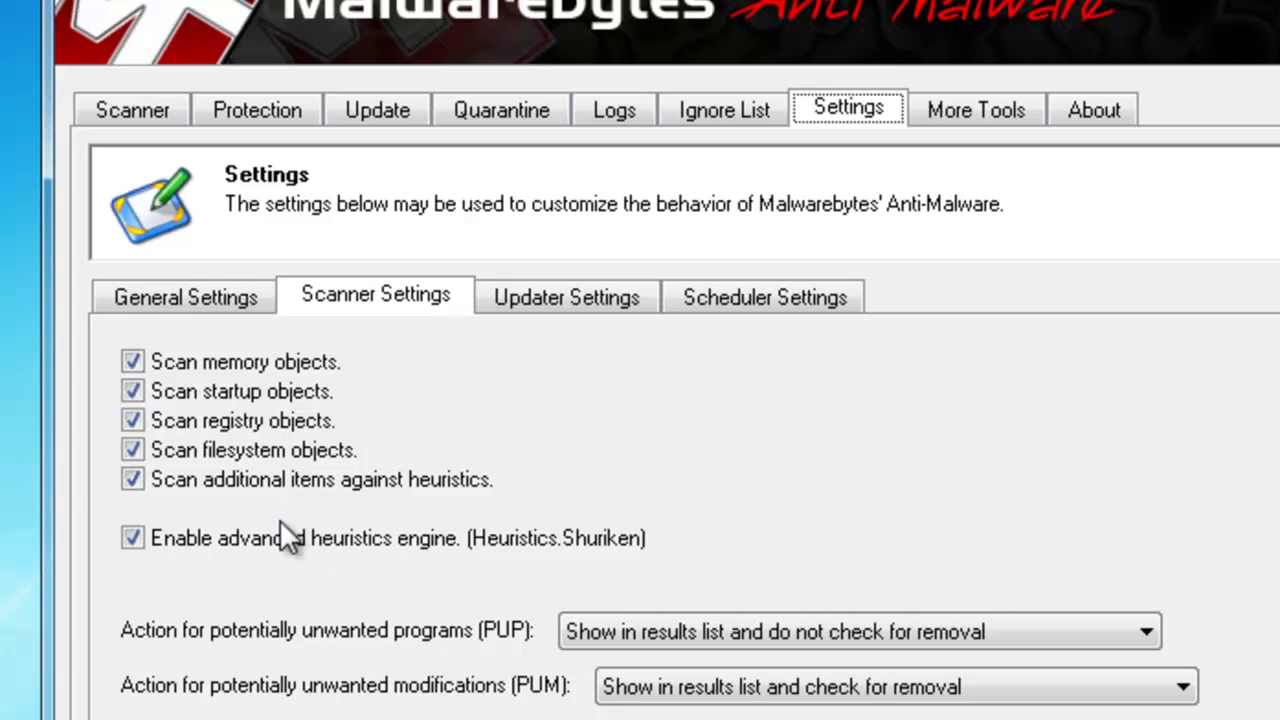
left_click(535, 303)
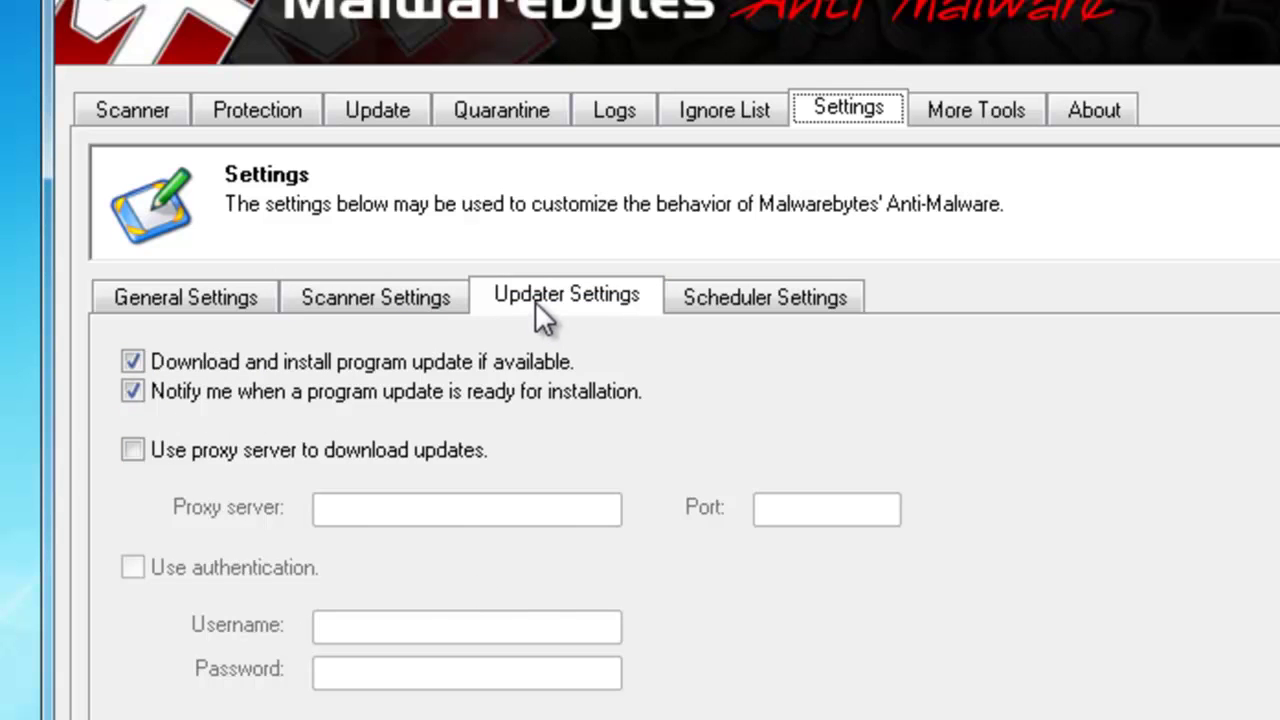
left_click(366, 300)
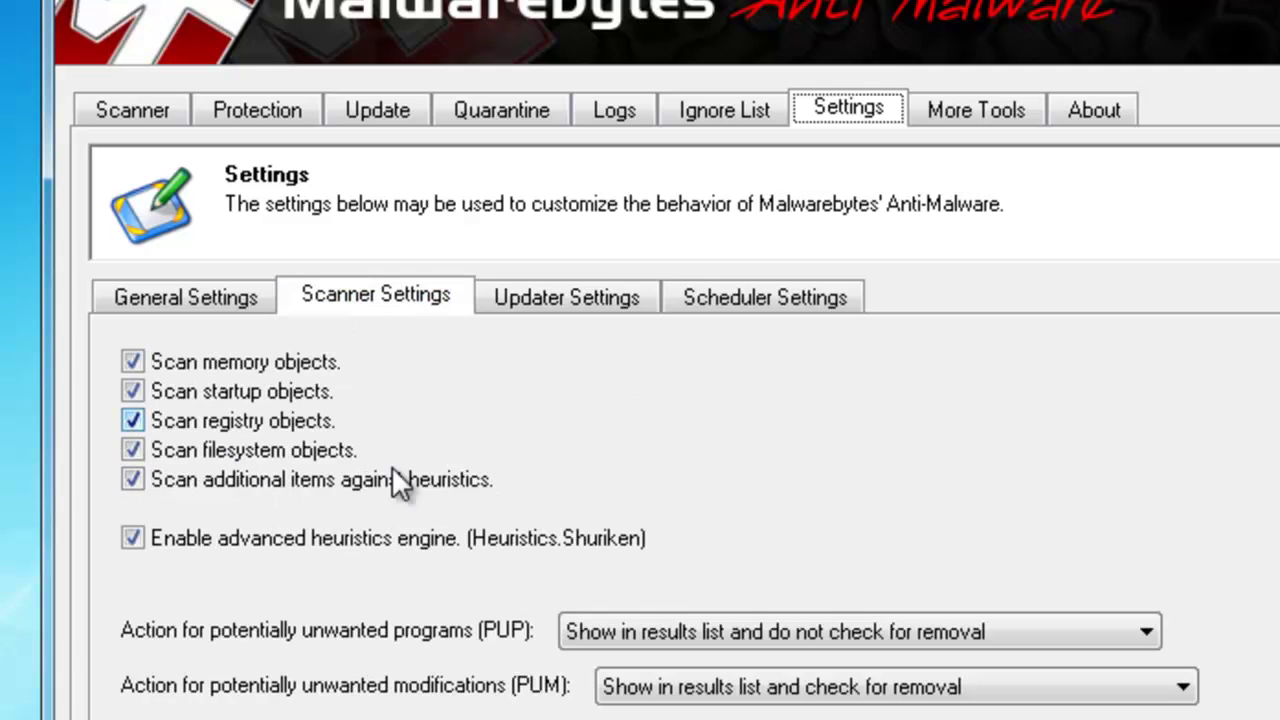
left_click(627, 303)
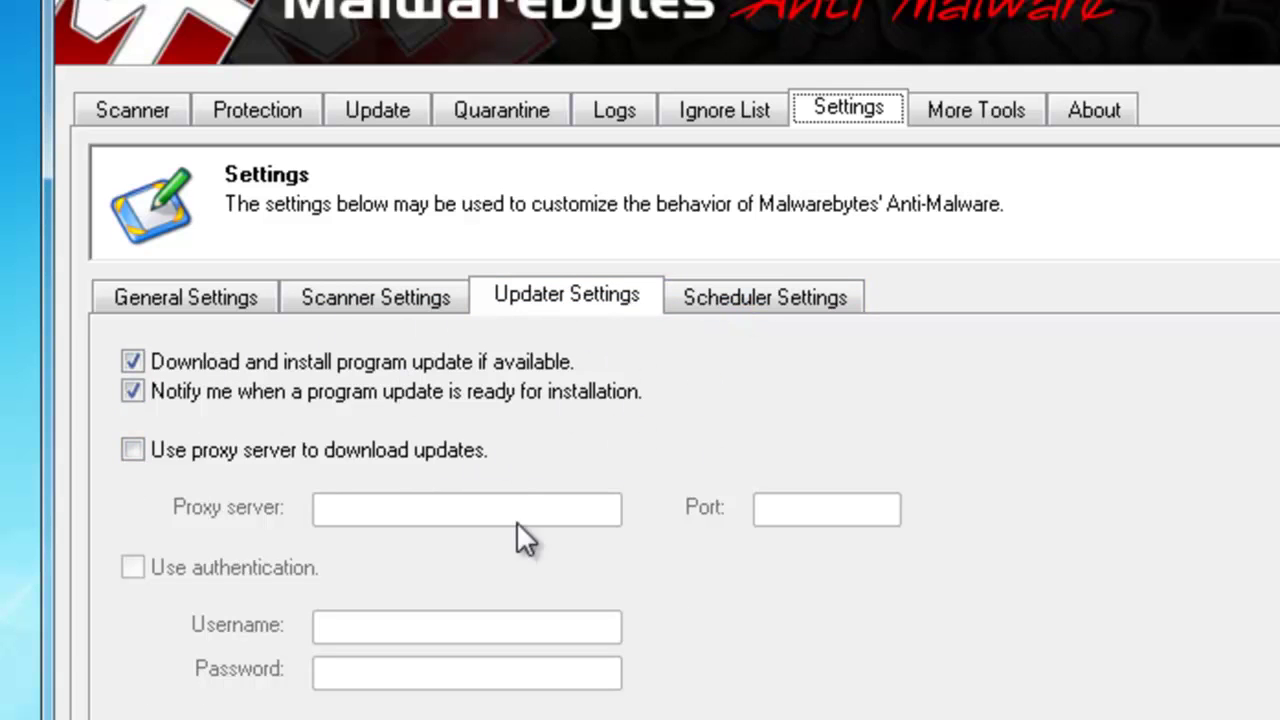
left_click(729, 304)
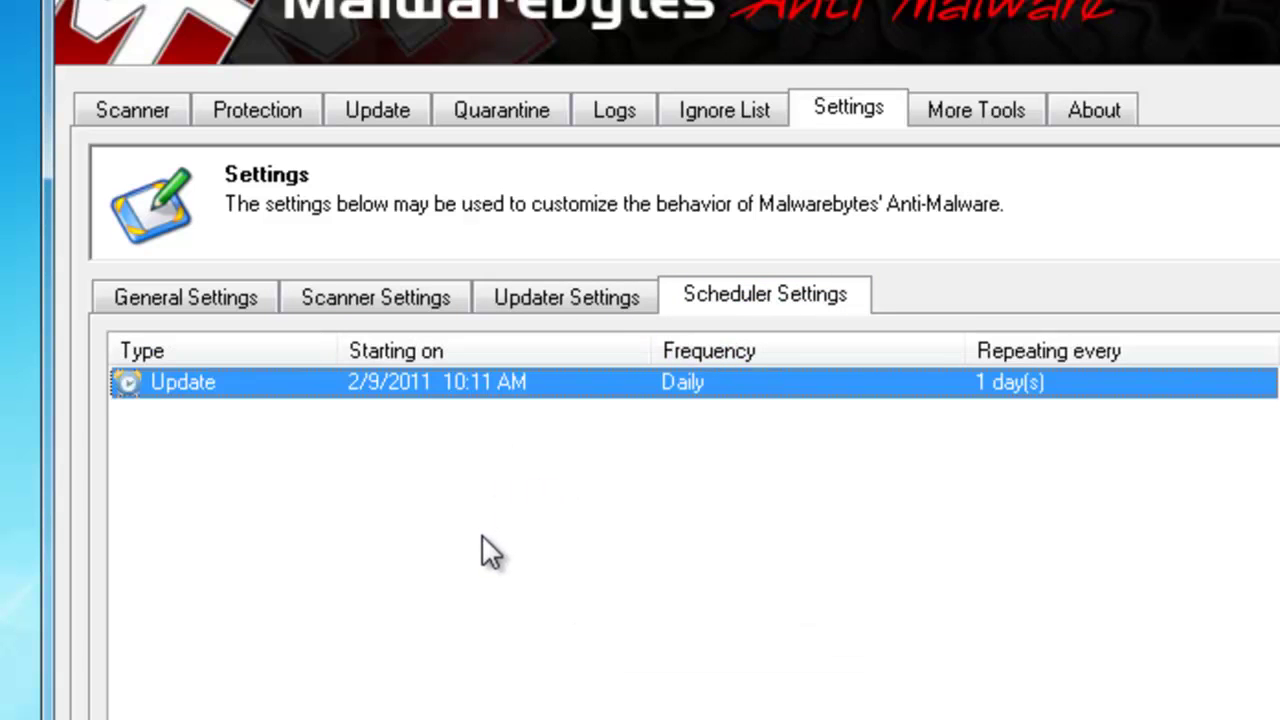
Step: Launch FileASSASSIN, cancel its file picker, and view the version 1.51.2.1300 About page
left_click(944, 122)
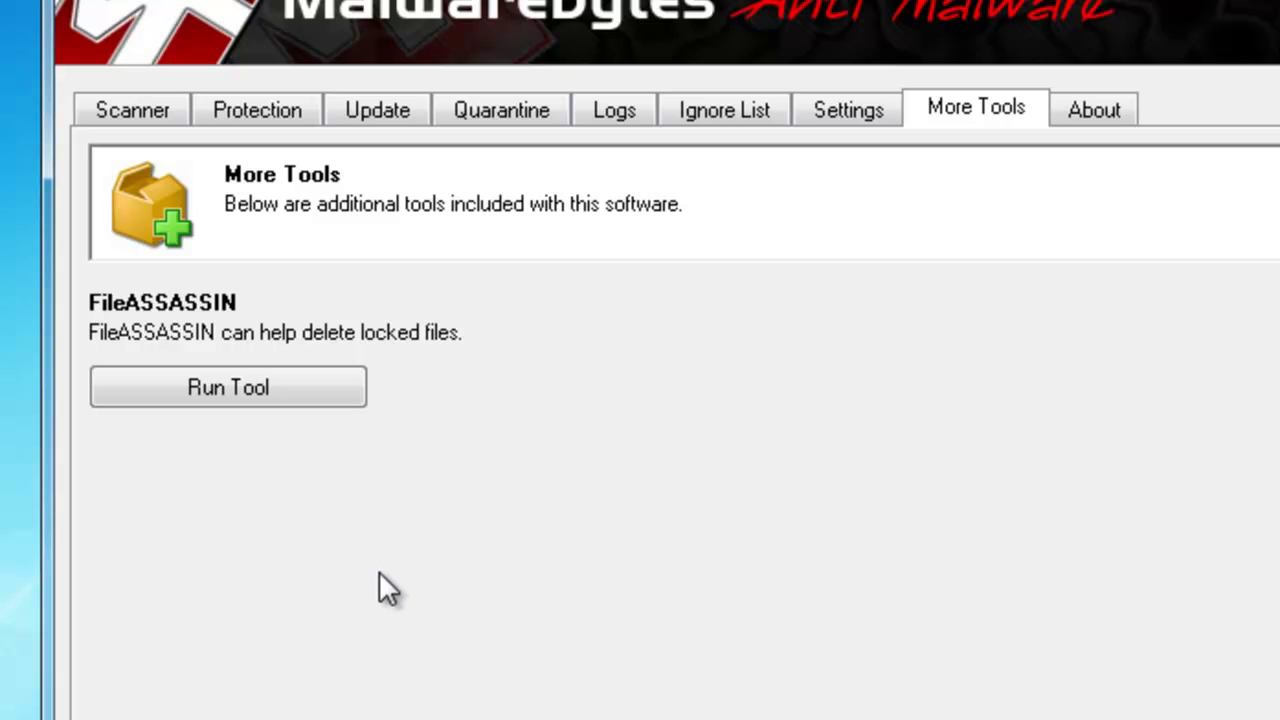
left_click(195, 391)
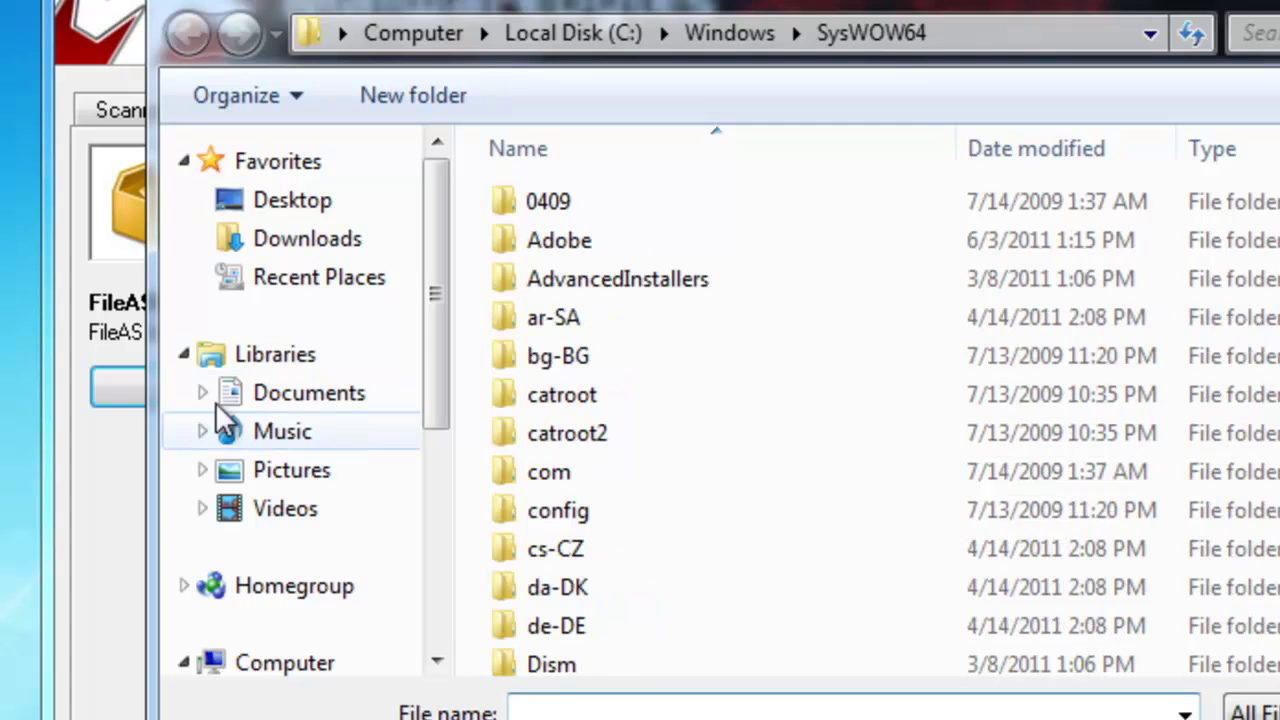
scroll(606, 512, "down", 4)
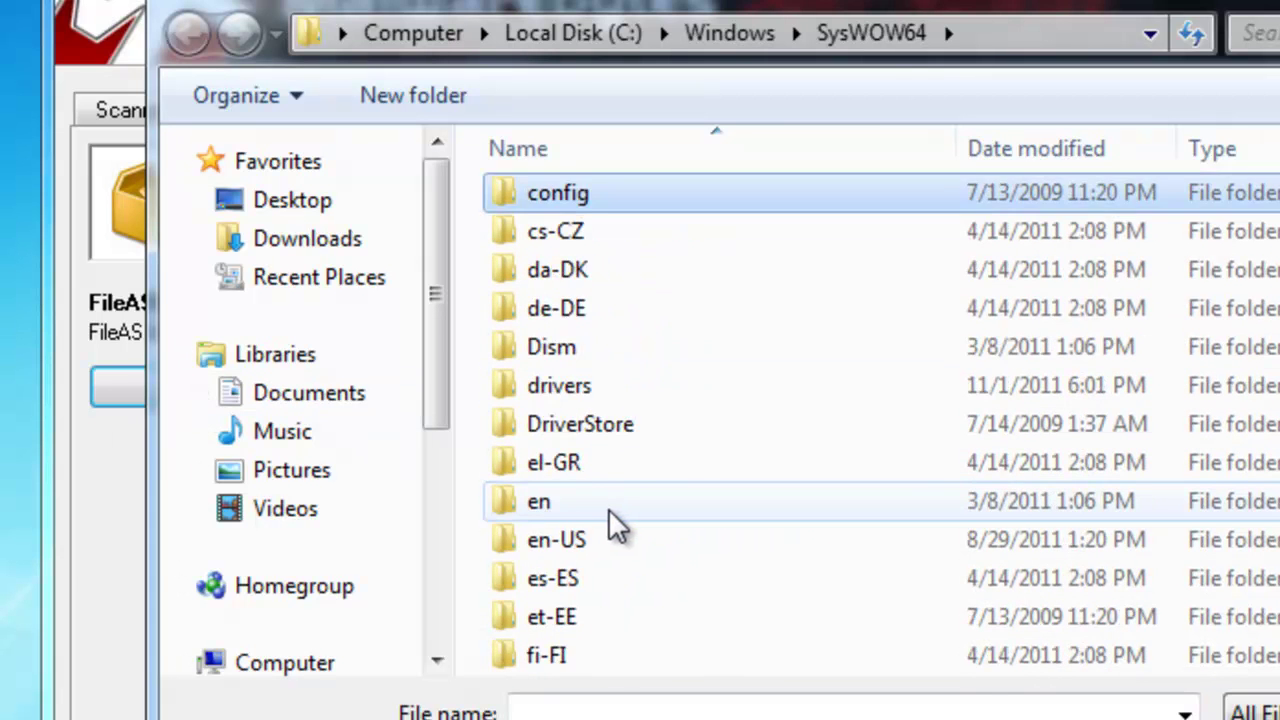
key("Escape")
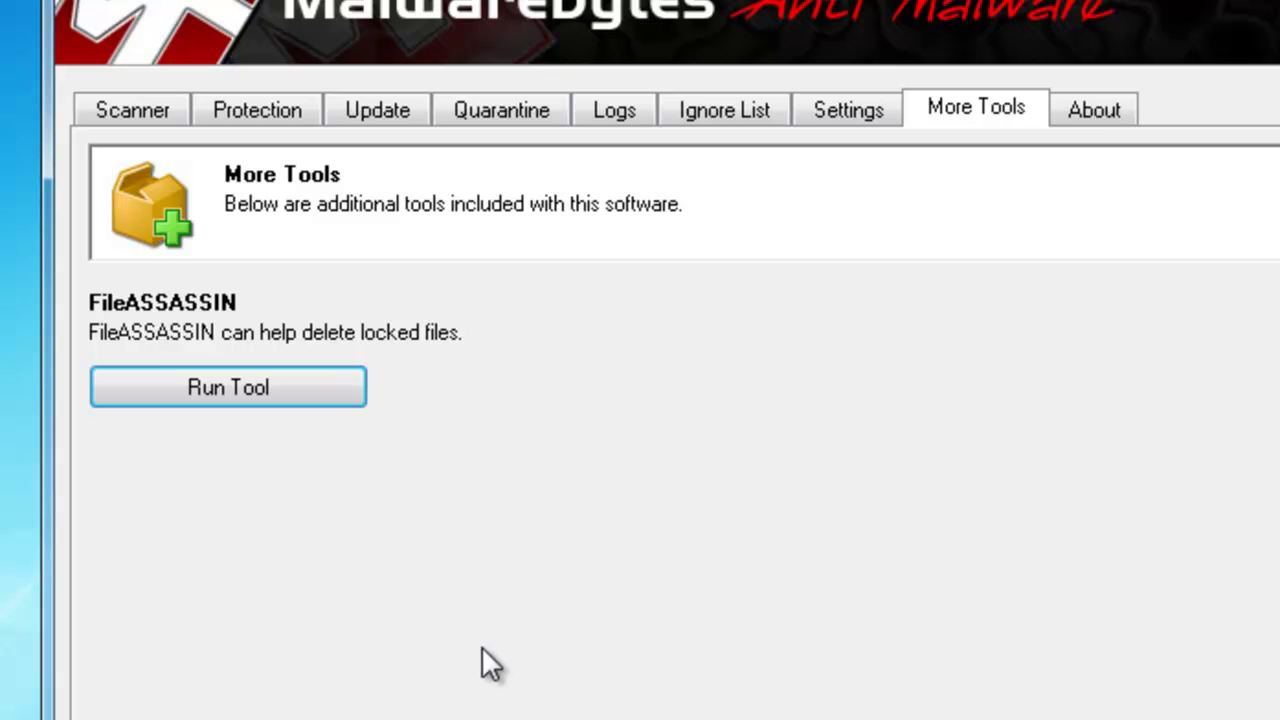
left_click(1090, 110)
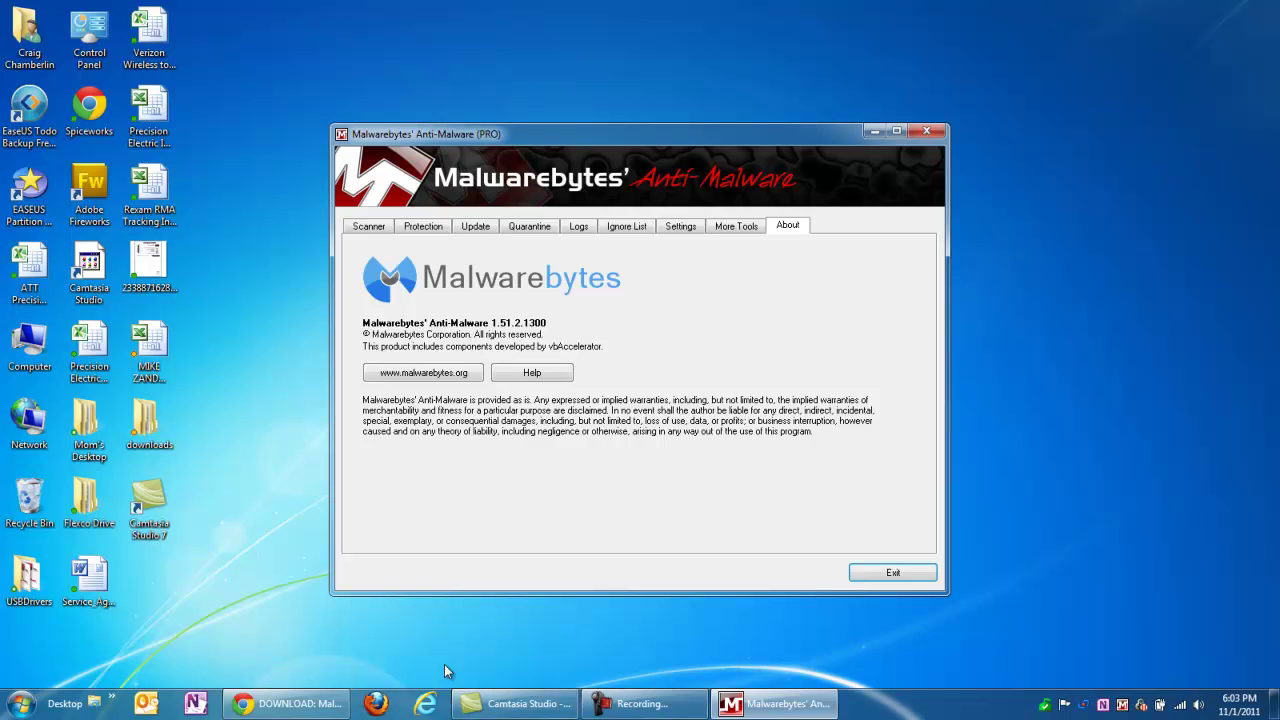
Step: Bring Chrome with the MalwareBytes AntiMalware download post back to the front
left_click(265, 705)
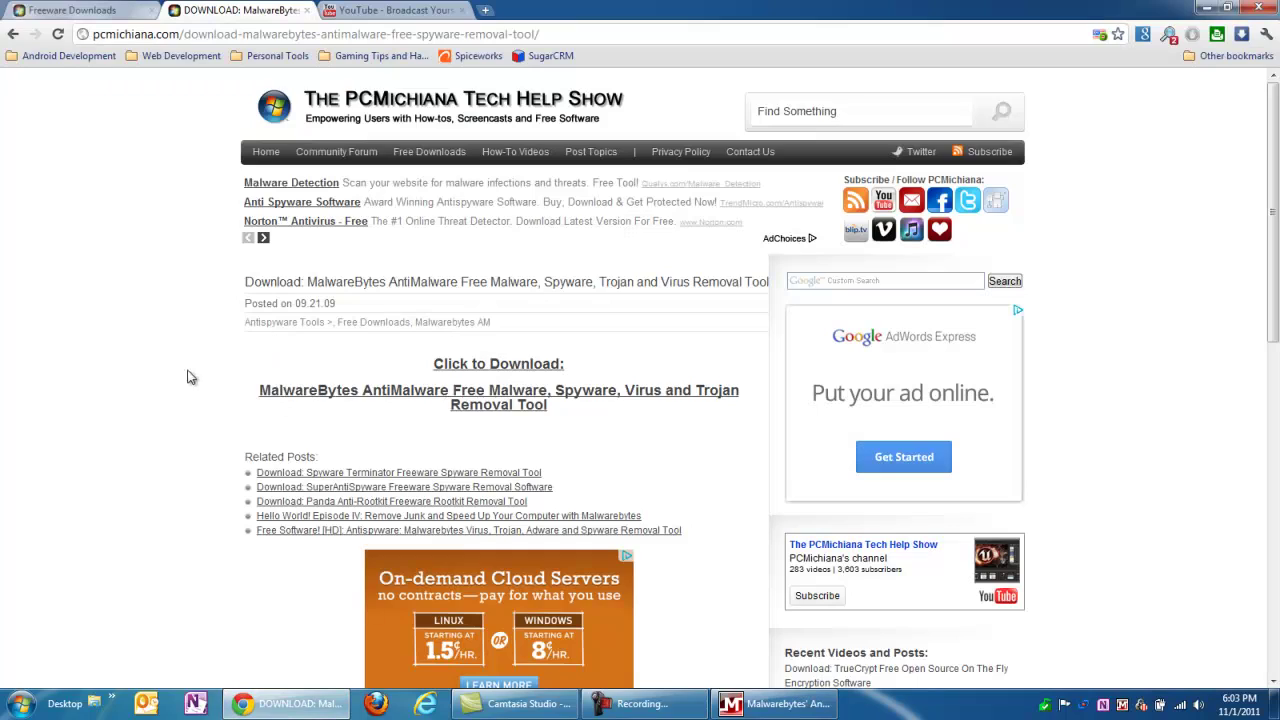
Step: Reopen the Freeware Downloads list at pcmichiana.com/downloads and scroll through its categories
mouse_move(439, 151)
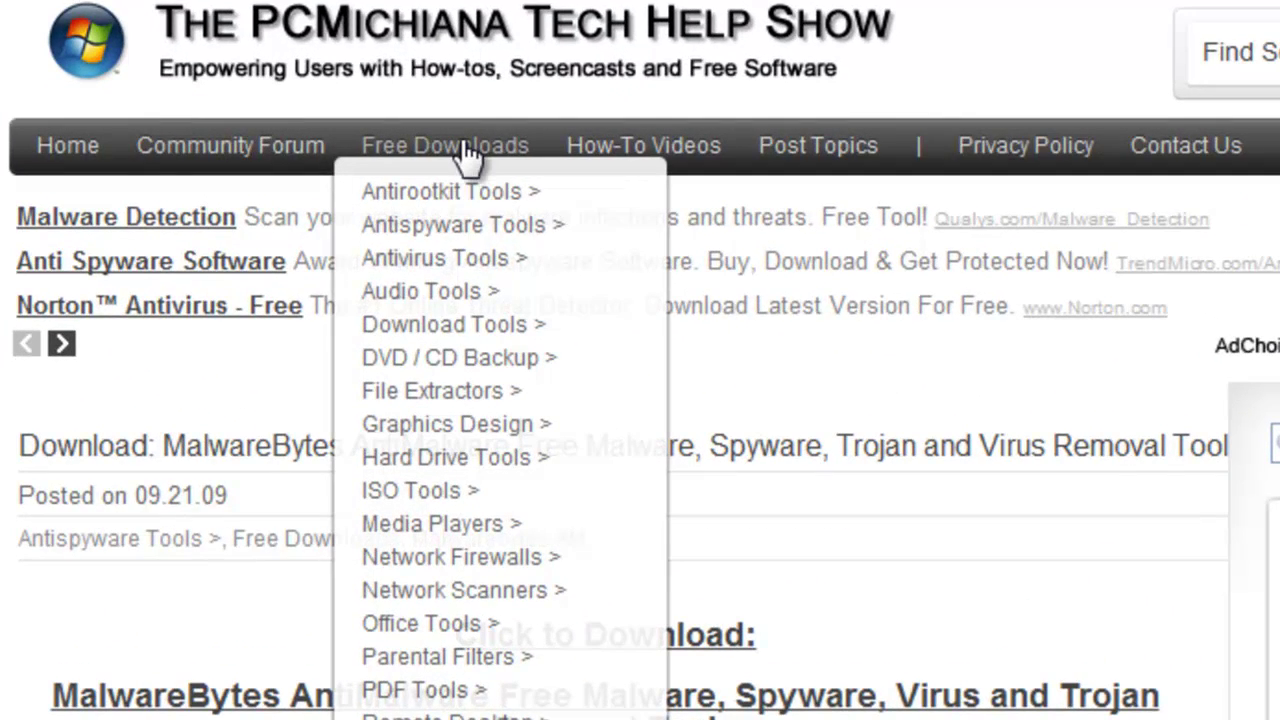
left_click(465, 147)
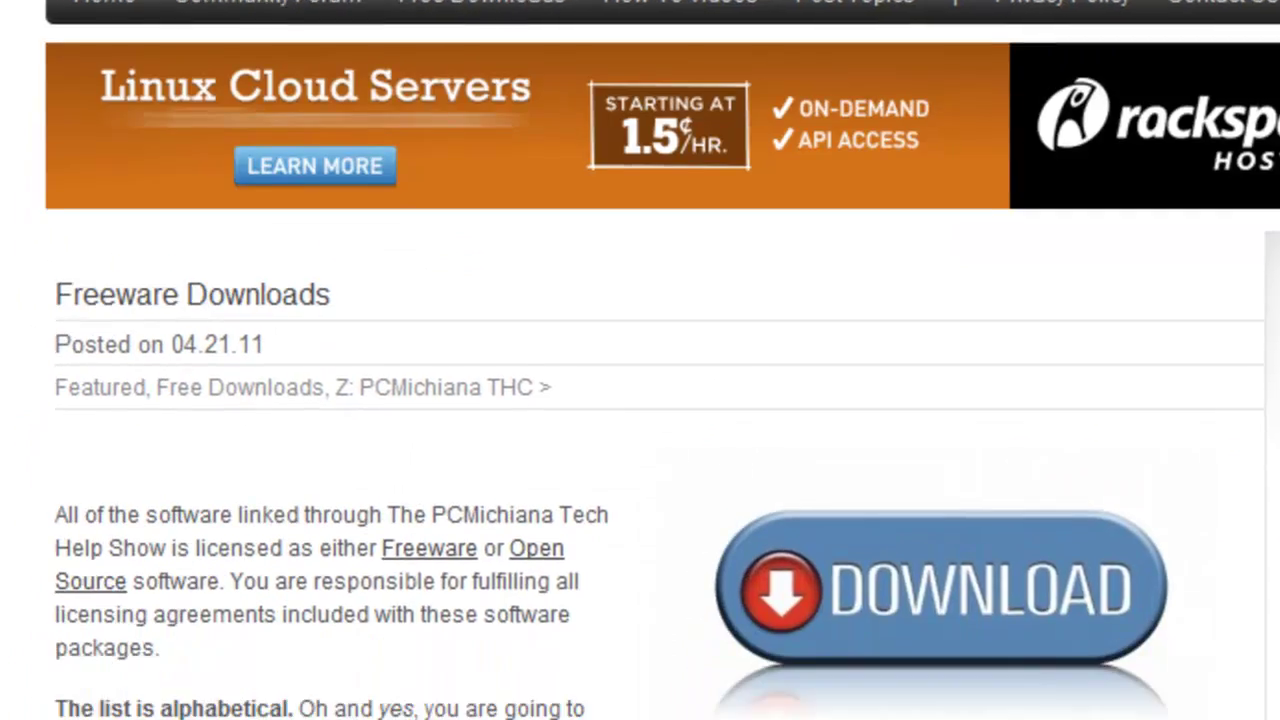
scroll(670, 680, "down", 7)
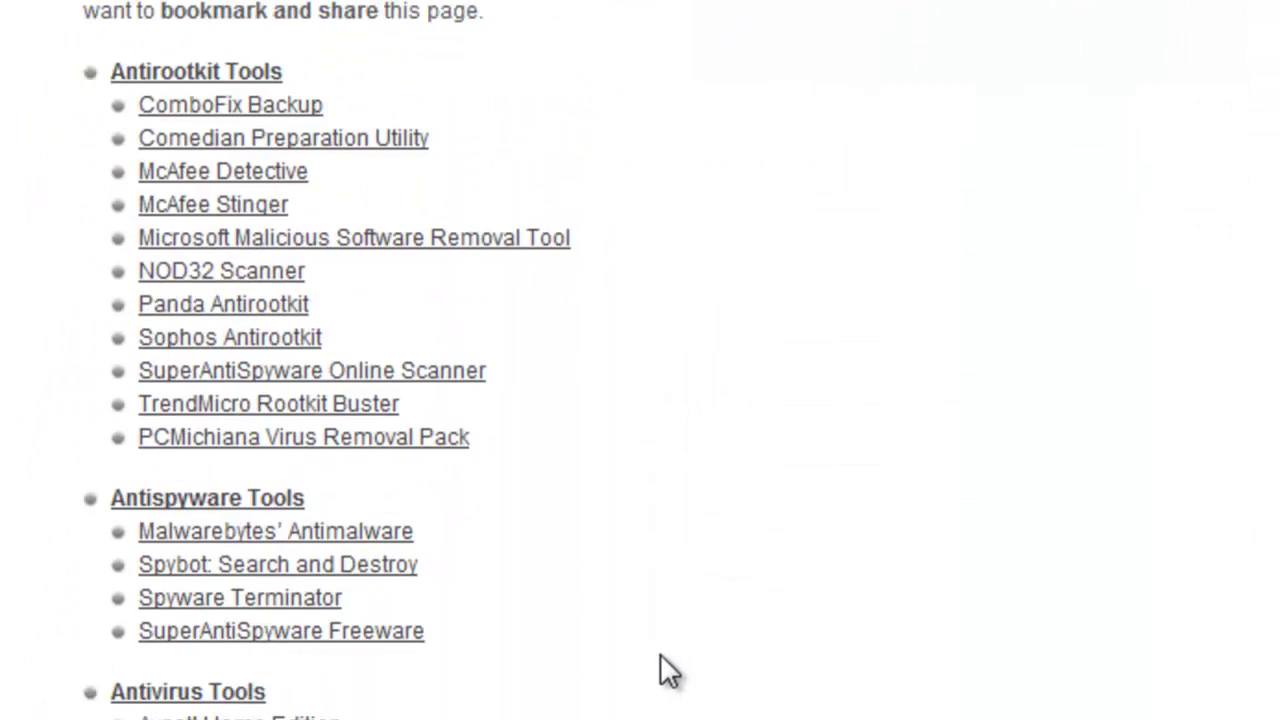
scroll(656, 653, "down", 3)
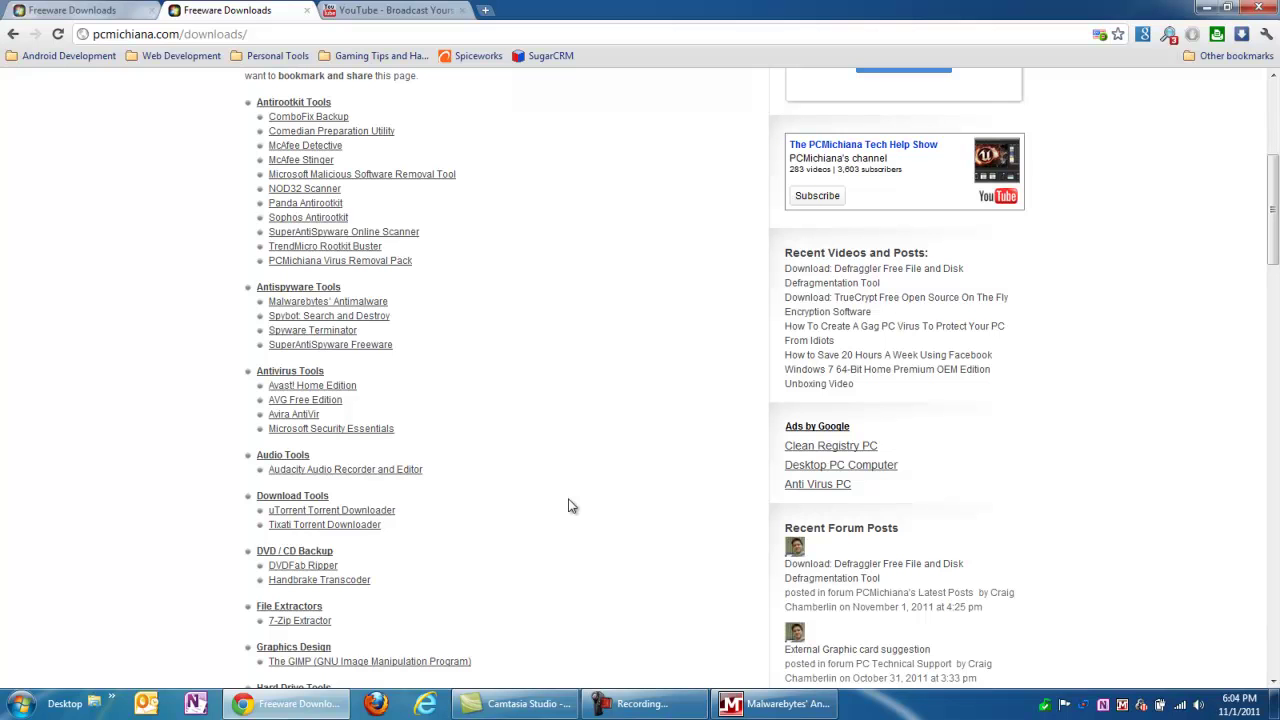
scroll(566, 509, "up", 4)
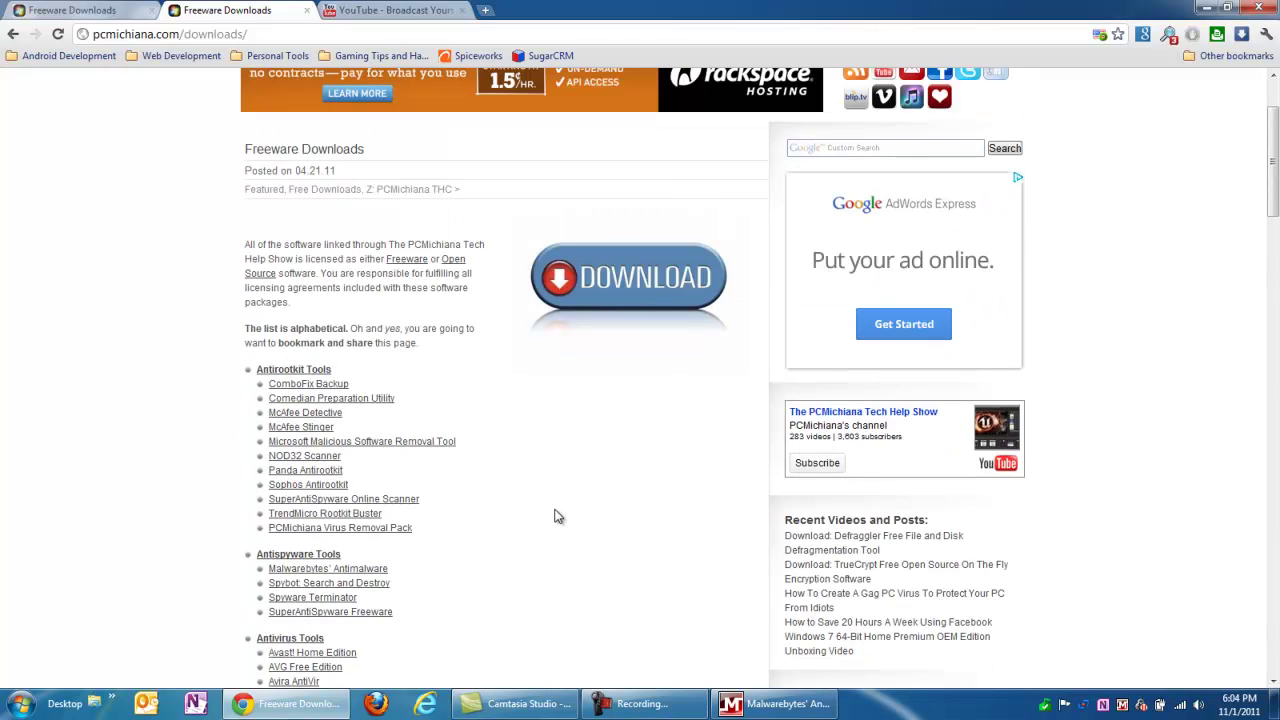